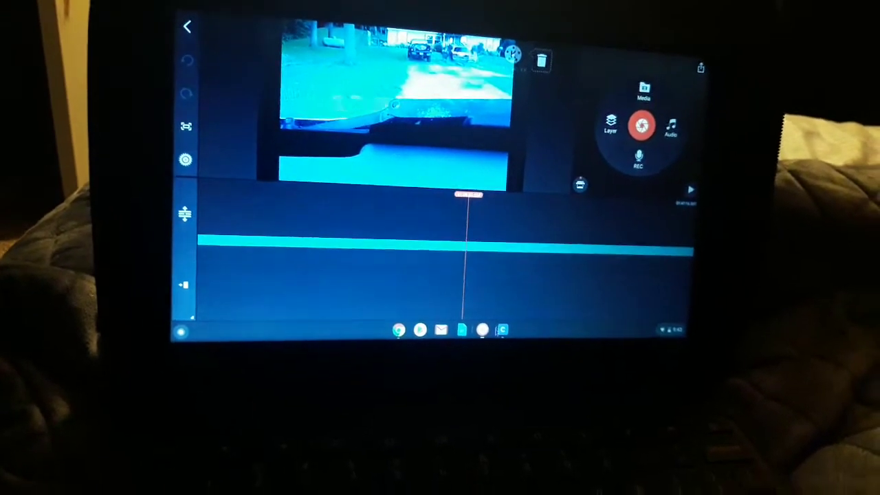
Switch from KineMaster to the Clipchamp project holding the many timeline clips
left_click(494, 360)
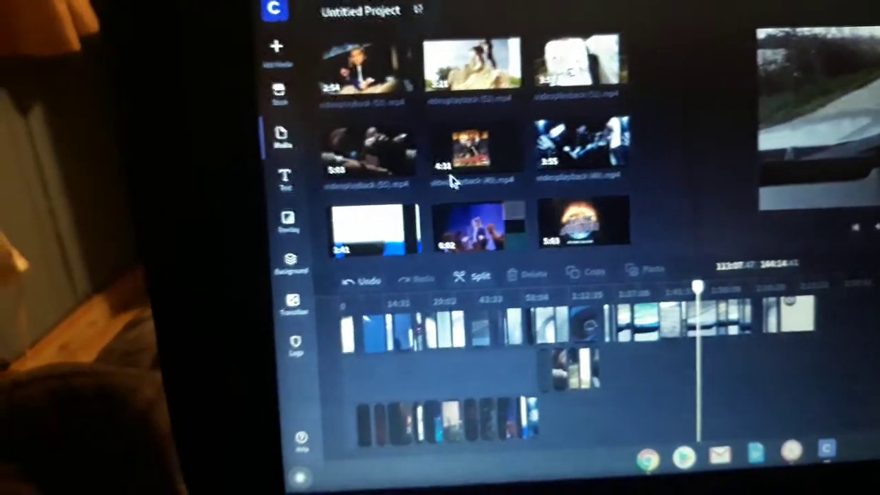
mouse_move(484, 158)
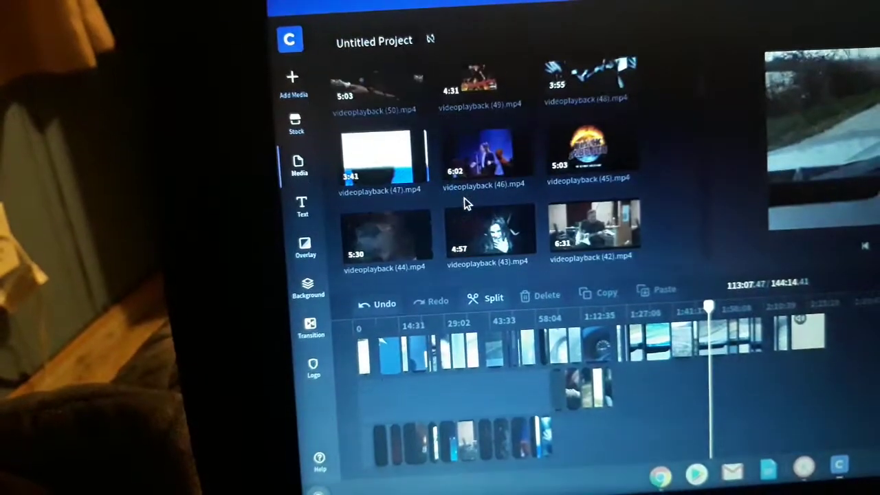
scroll(466, 191, "down", 2)
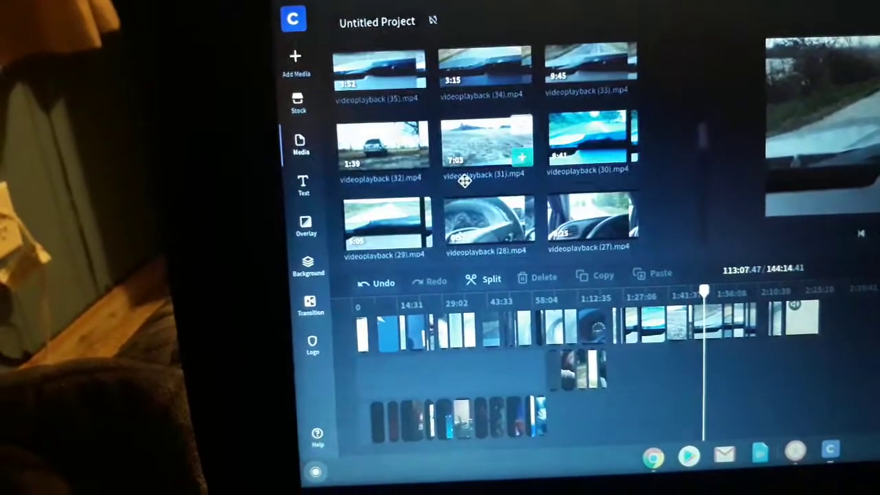
scroll(469, 184, "down", 3)
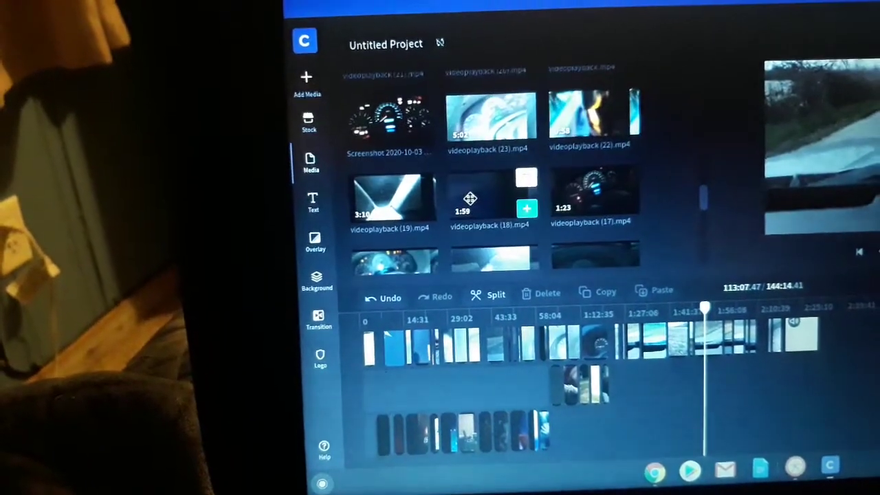